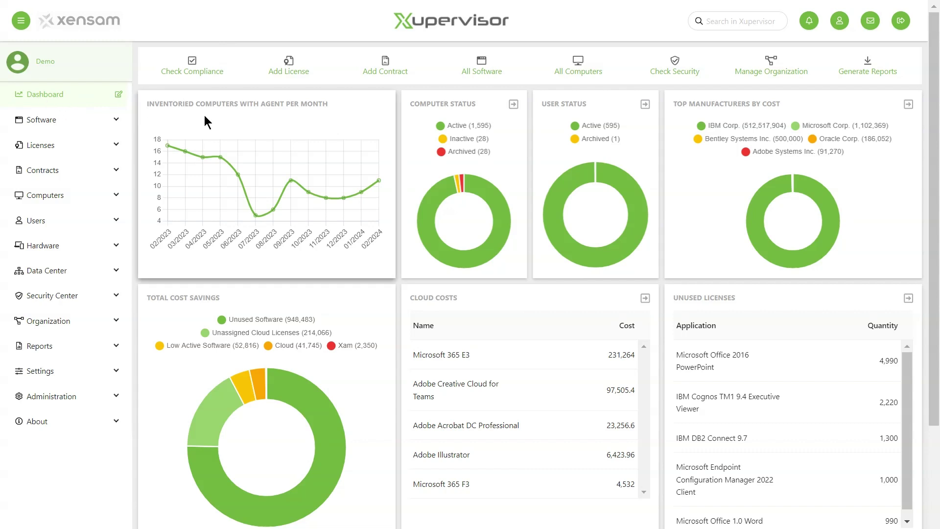
Edit the Custom Dashboard and add a BitLocker Status widget from the Widget list.
mouse_move(222, 157)
mouse_move(456, 182)
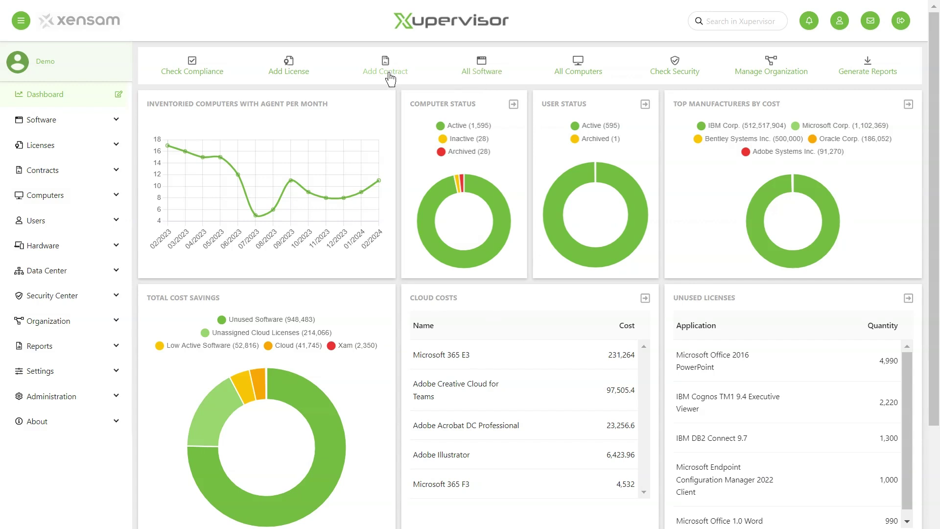
left_click(119, 94)
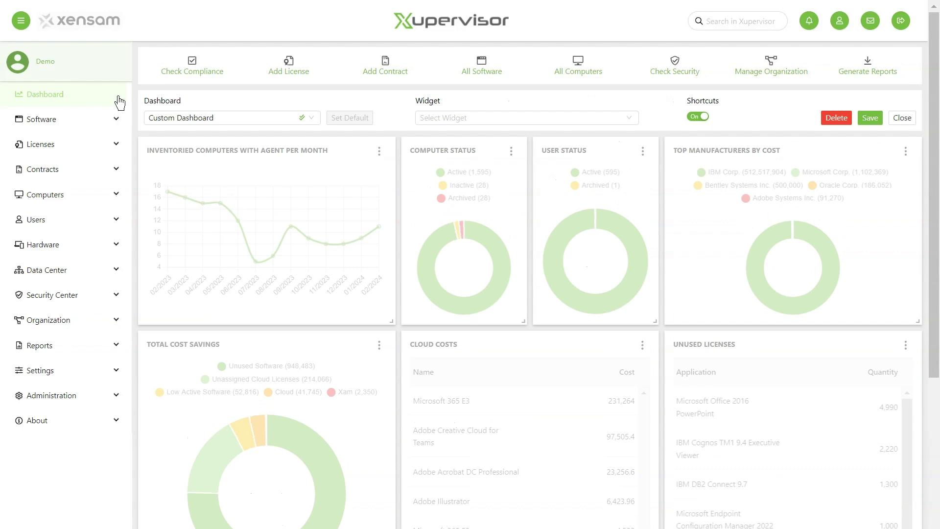
left_click(312, 121)
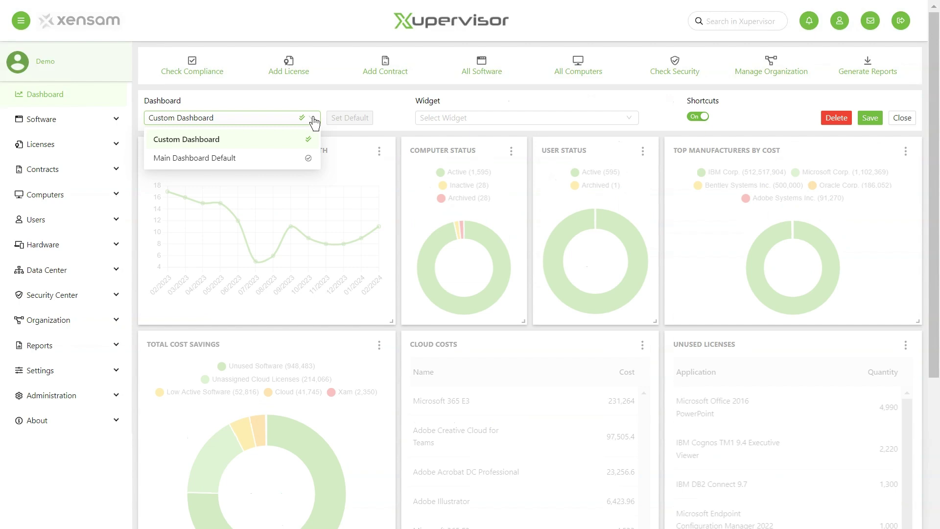
left_click(314, 121)
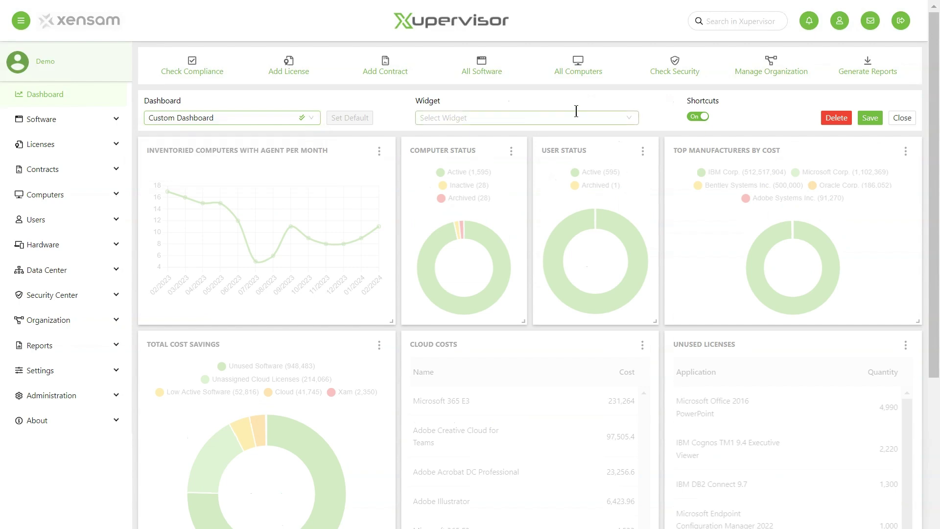
left_click(628, 118)
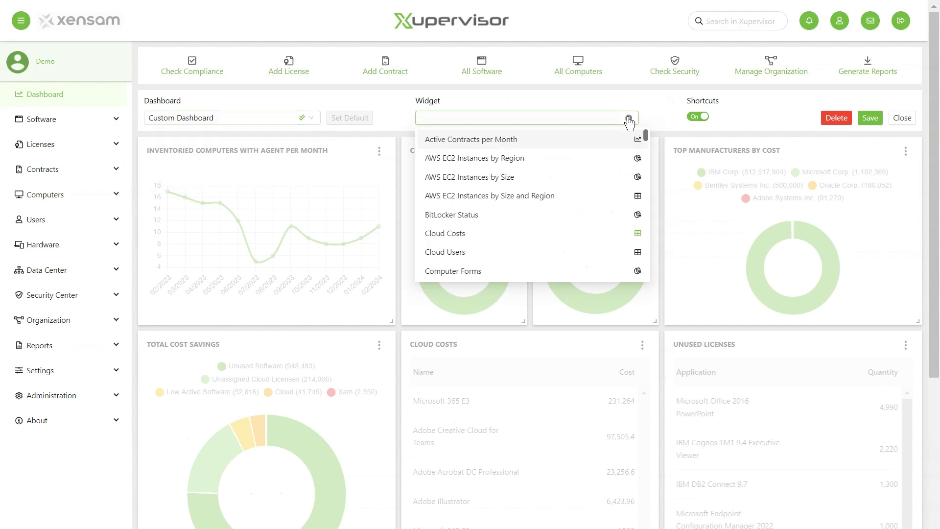
left_click(489, 216)
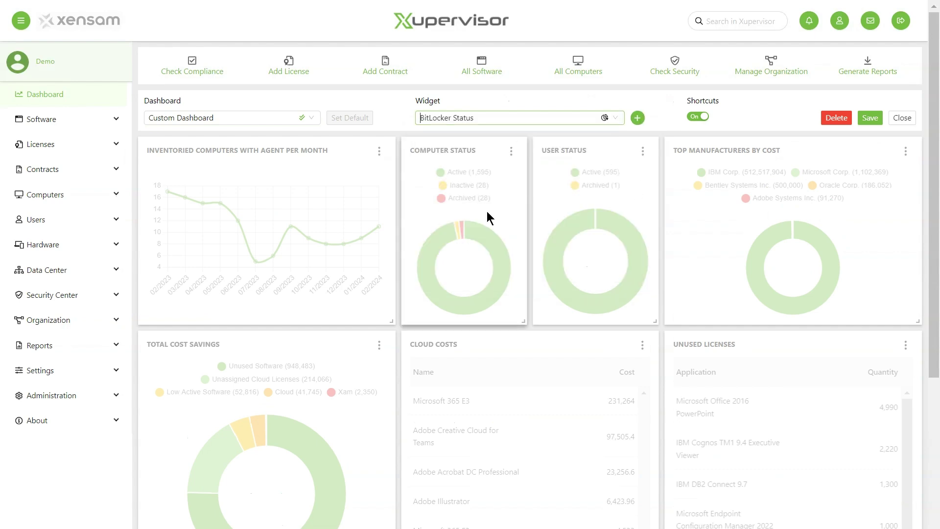
left_click(637, 123)
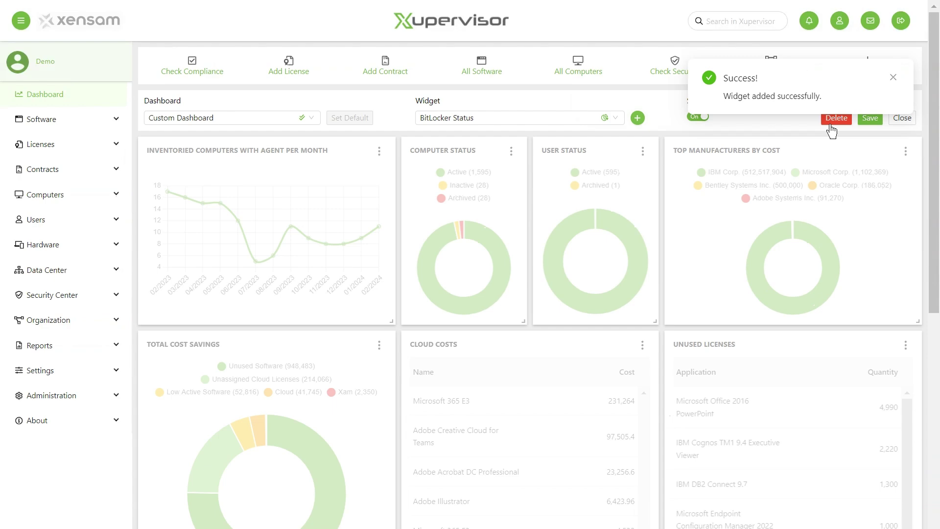
Check the new widget, then swap User Status to the top row and Computer Status to the second, widening both.
left_click_drag(934, 171, 927, 441)
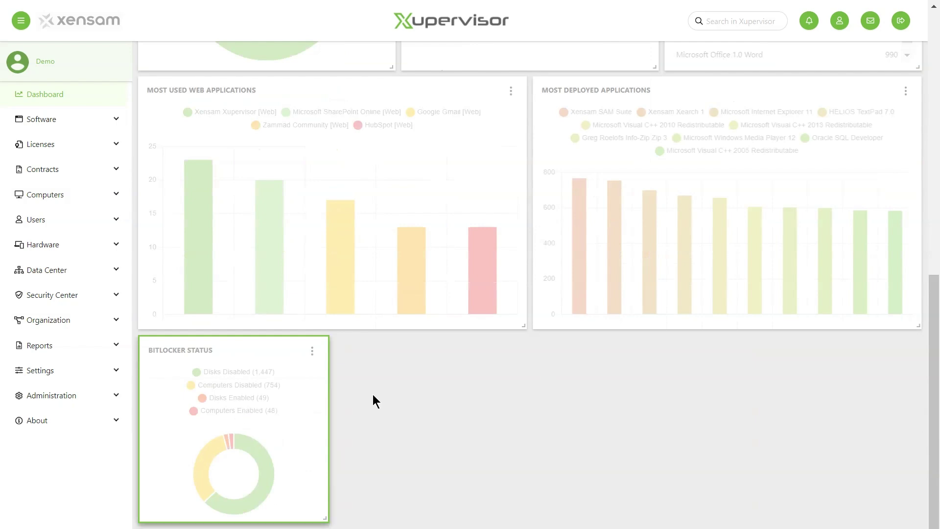
left_click_drag(935, 372, 936, 90)
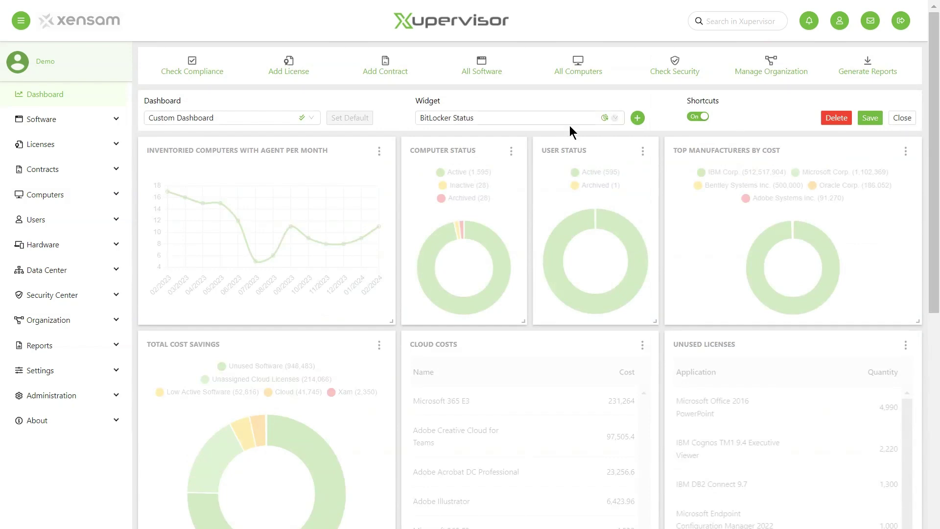
left_click_drag(480, 156, 625, 152)
left_click_drag(613, 341, 488, 151)
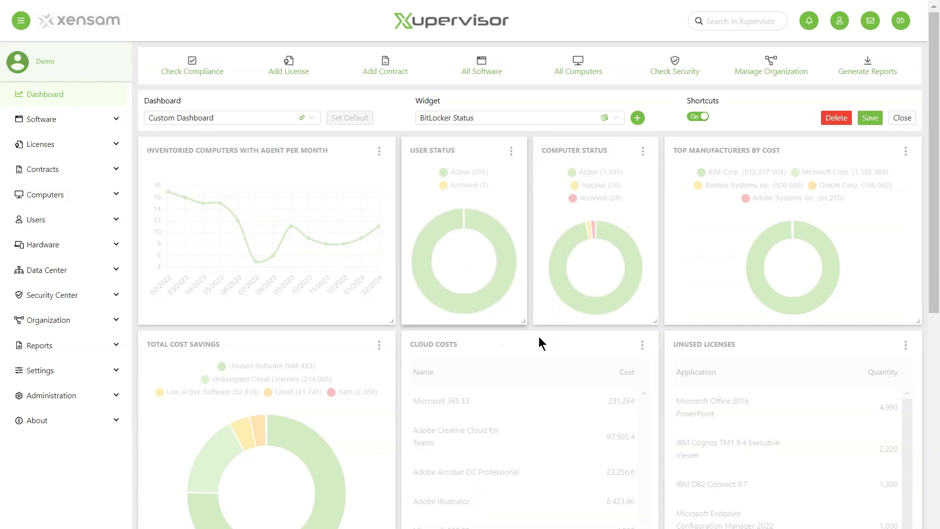
left_click_drag(529, 318, 488, 348)
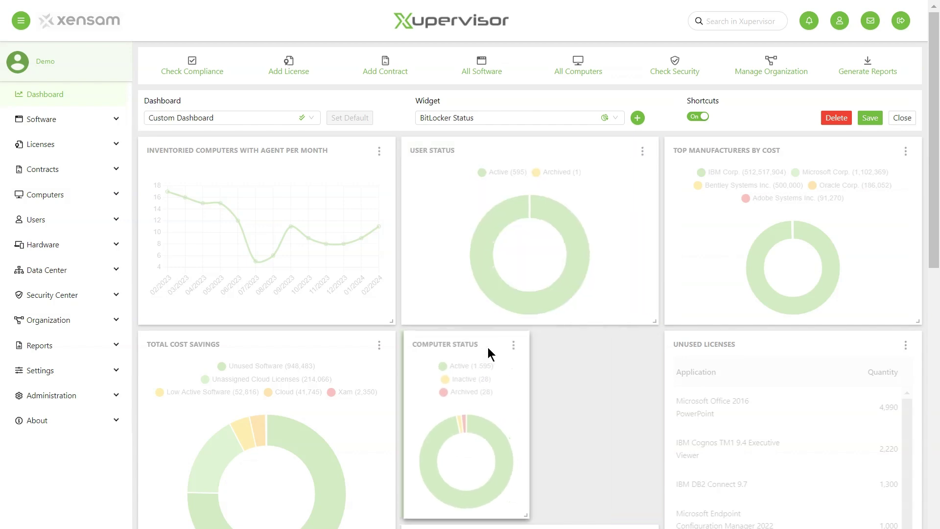
left_click_drag(524, 514, 648, 513)
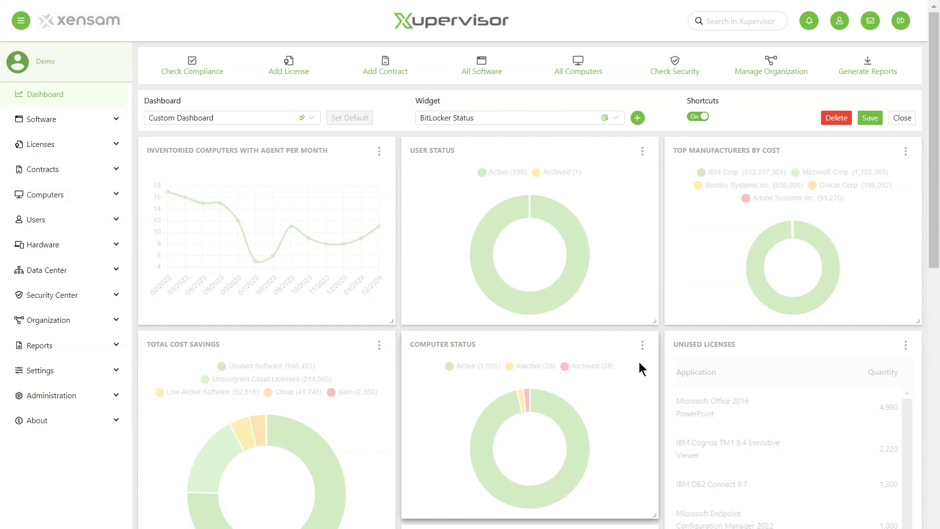
Filter Computer Status to the United Kingdom organization and move Unused Licenses above Top Manufacturers by Cost.
left_click(642, 346)
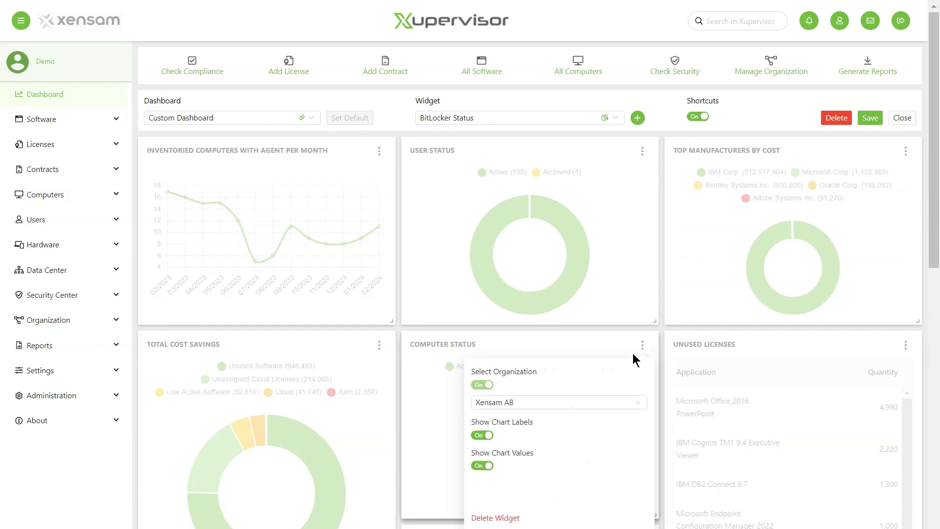
left_click(603, 402)
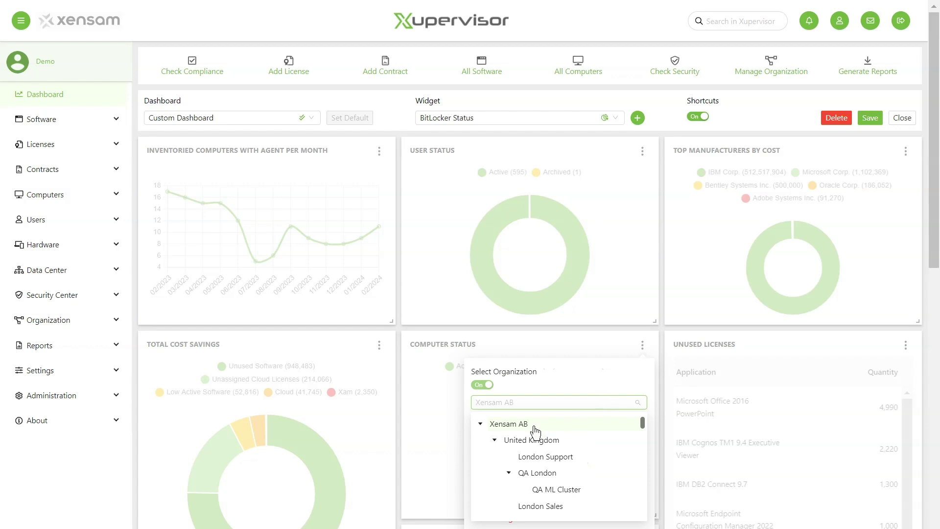
left_click(542, 444)
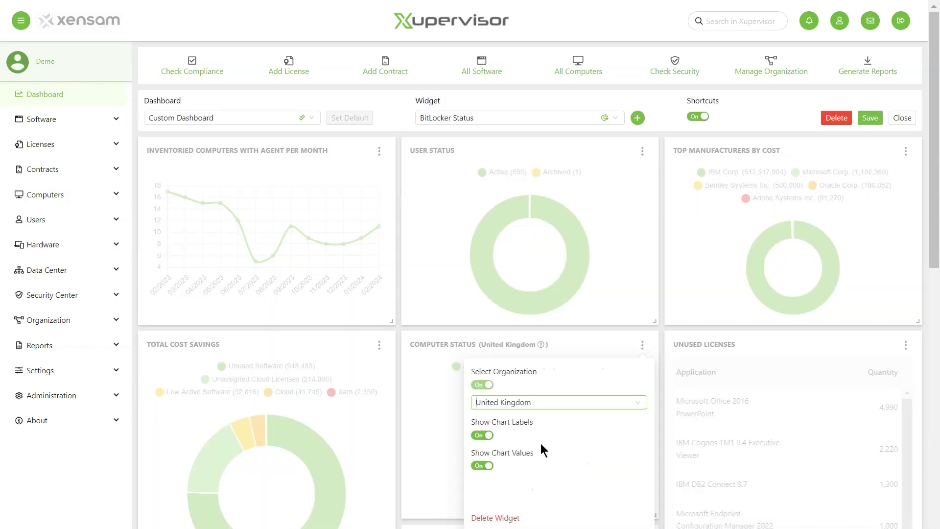
left_click(643, 347)
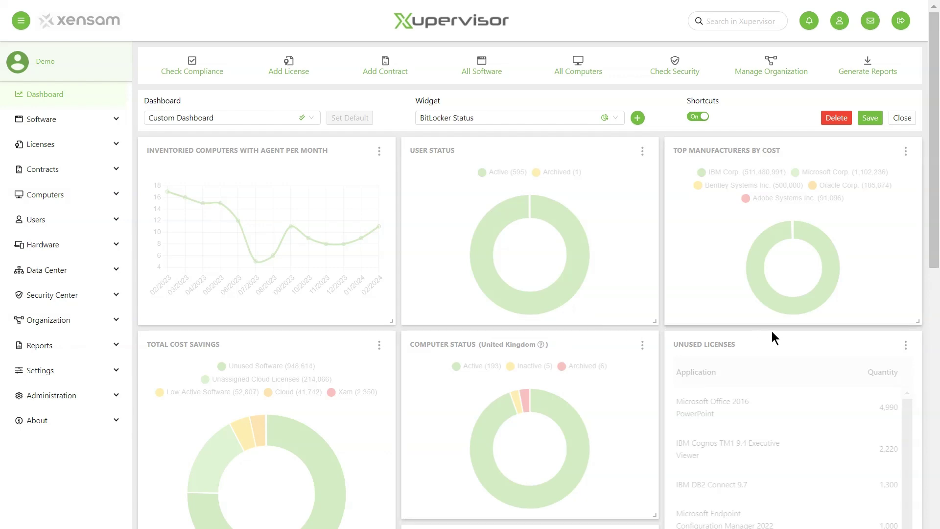
left_click_drag(780, 342, 787, 143)
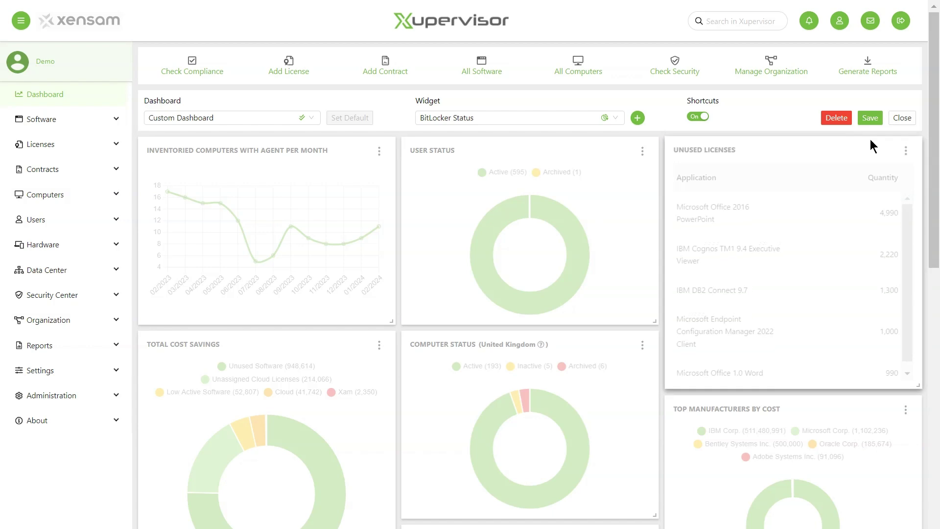
left_click(906, 151)
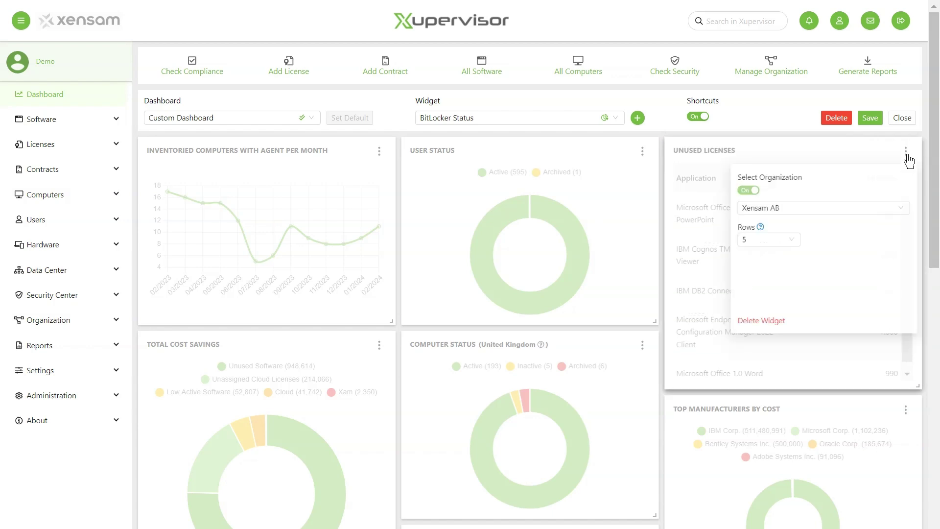
left_click(791, 243)
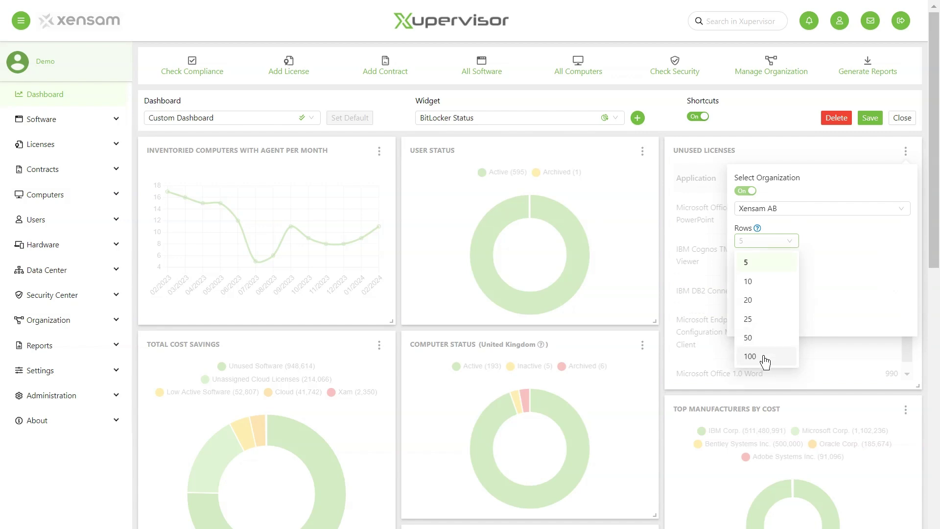
left_click(906, 153)
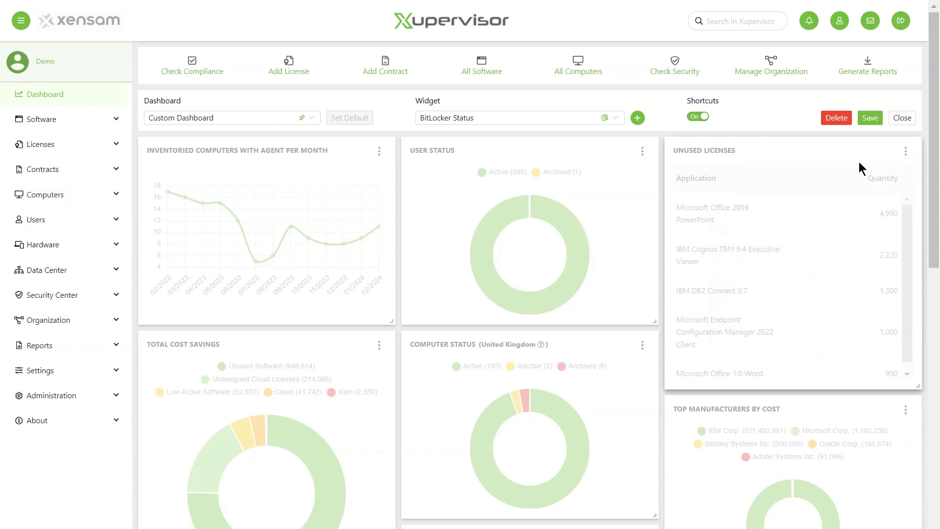
left_click(378, 348)
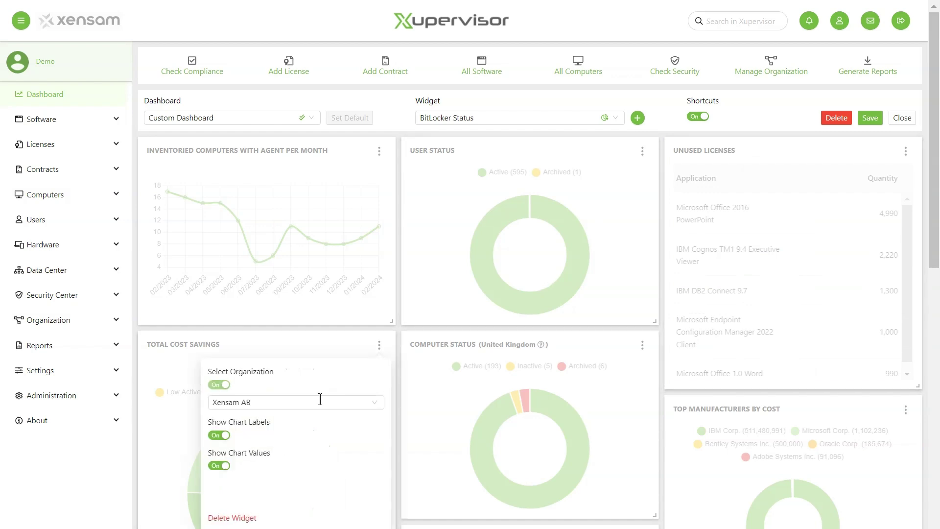
left_click(215, 465)
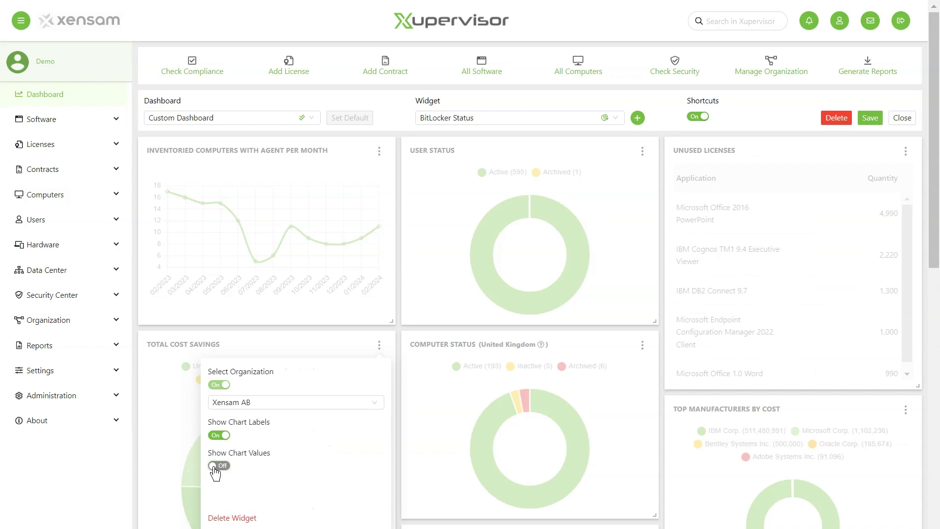
left_click(380, 345)
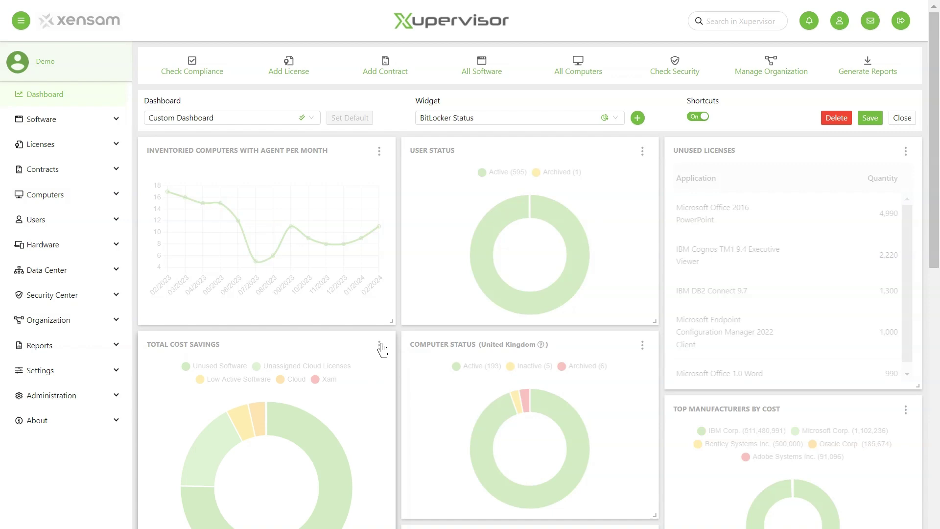
Turn Shortcuts off and back on, then bring up the Save Dashboard dialog.
left_click(698, 117)
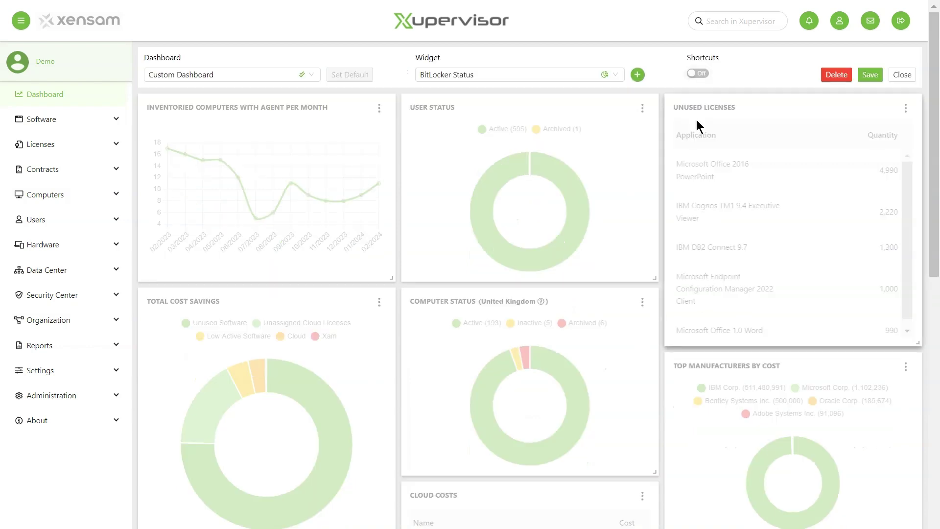
left_click(698, 73)
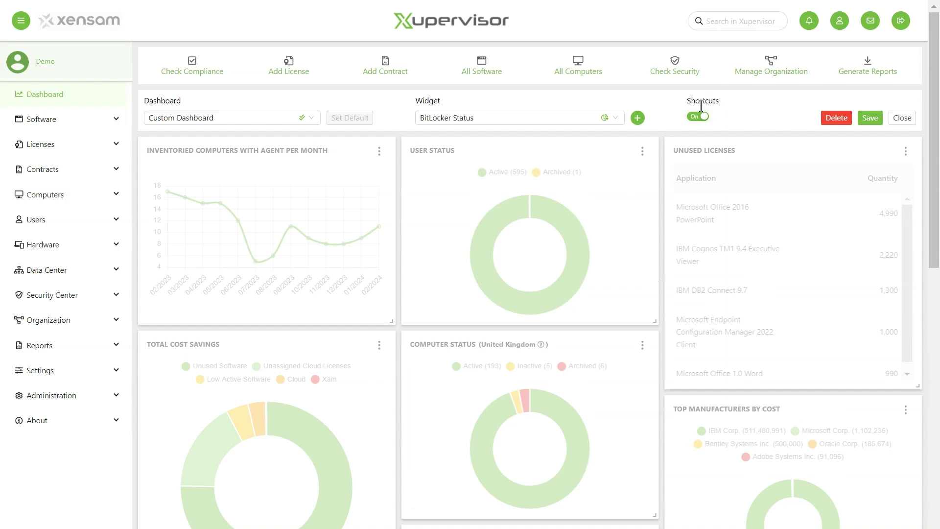
left_click(871, 119)
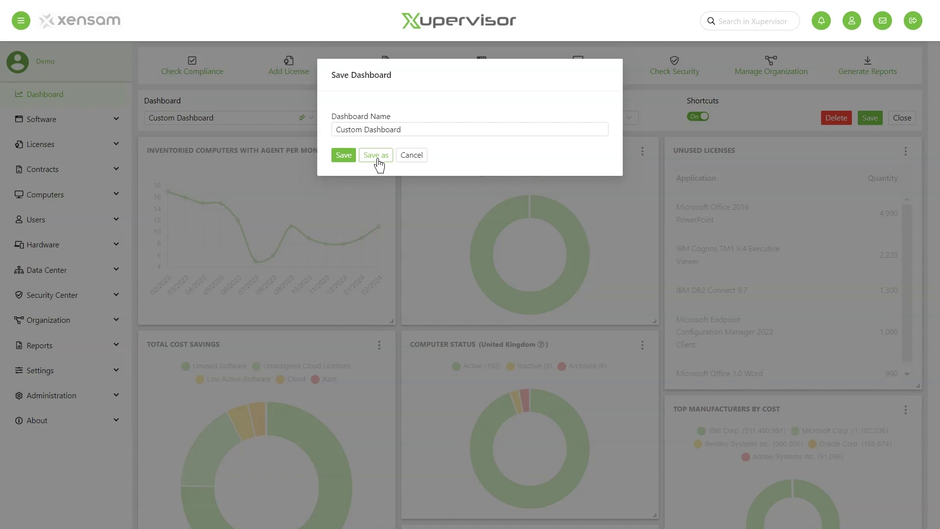
Save the Custom Dashboard and exit editing to the live dashboard view.
left_click(343, 155)
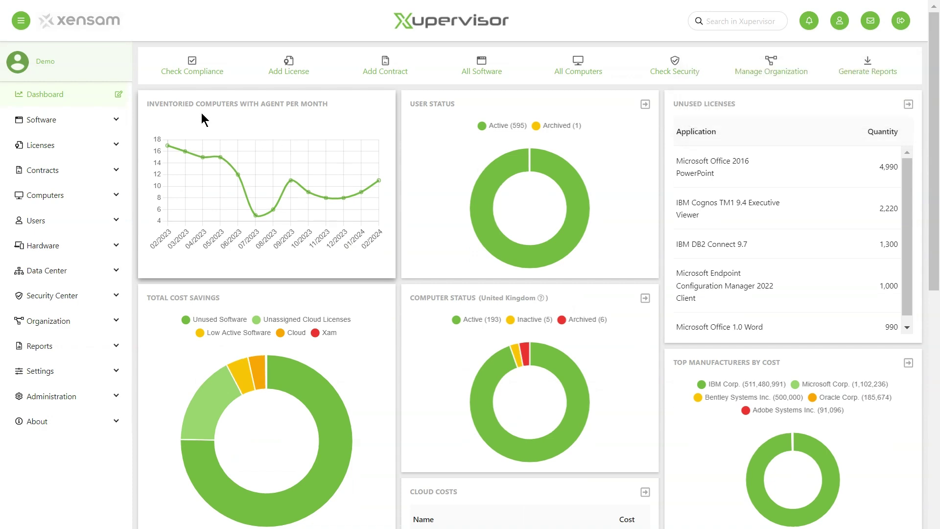
left_click(120, 98)
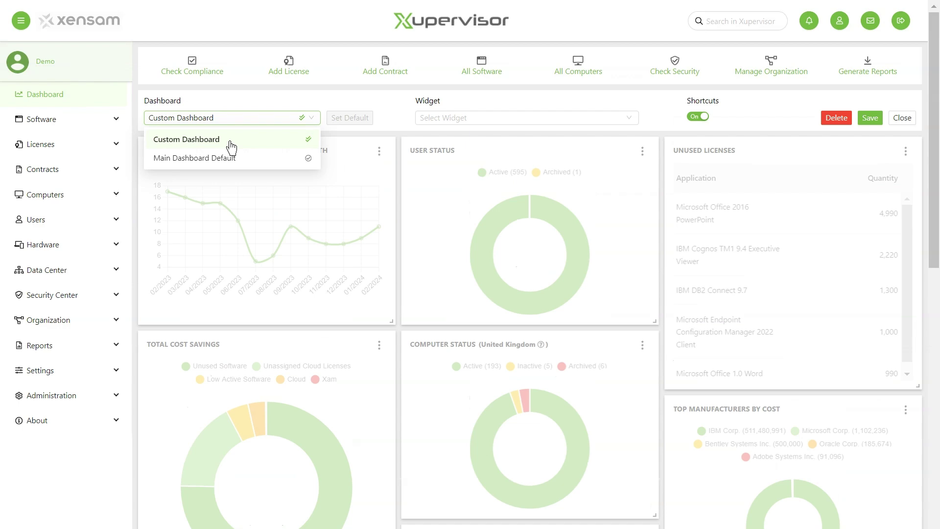
left_click(232, 120)
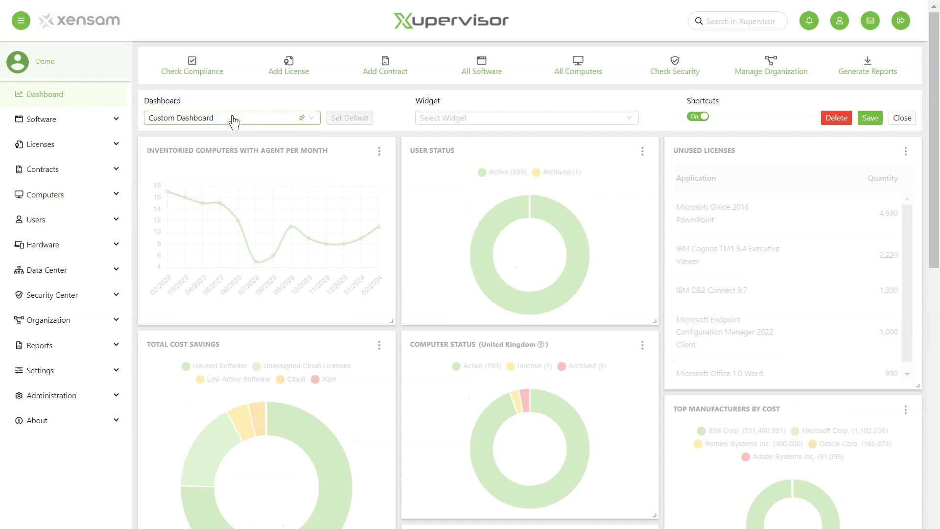
left_click(897, 118)
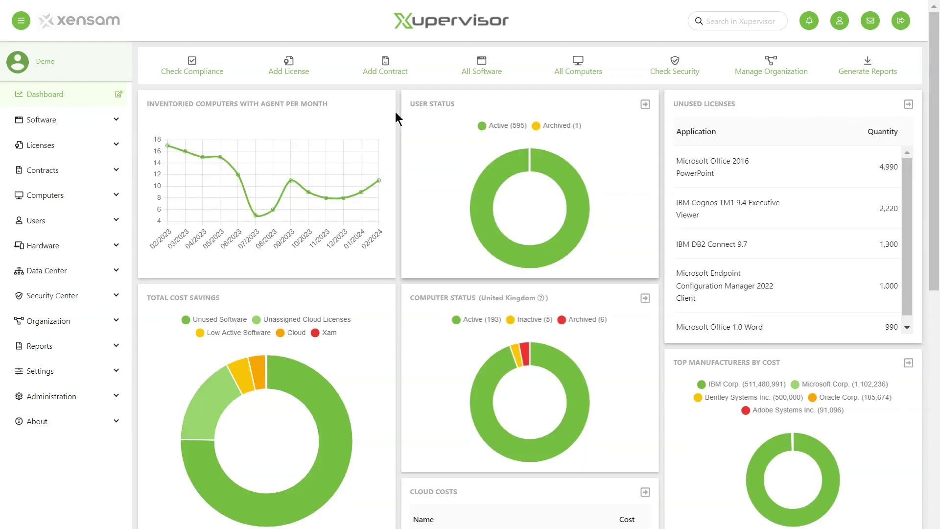
Browse the Software, Licenses and Contracts overview pages from the sidebar.
left_click(117, 120)
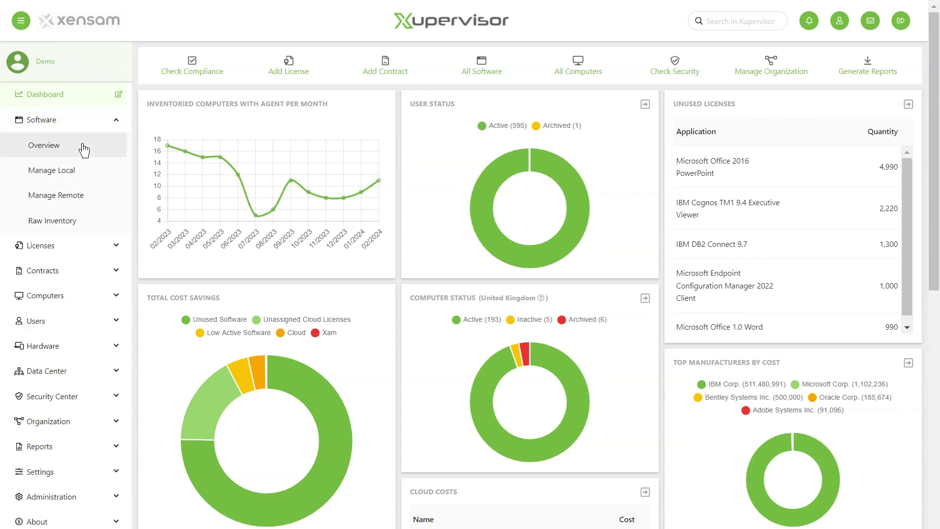
left_click(40, 147)
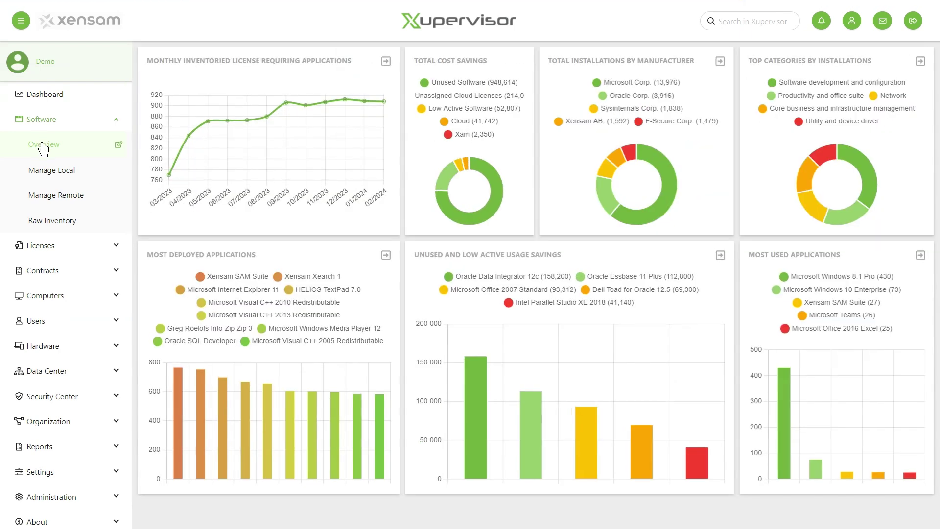
left_click(93, 253)
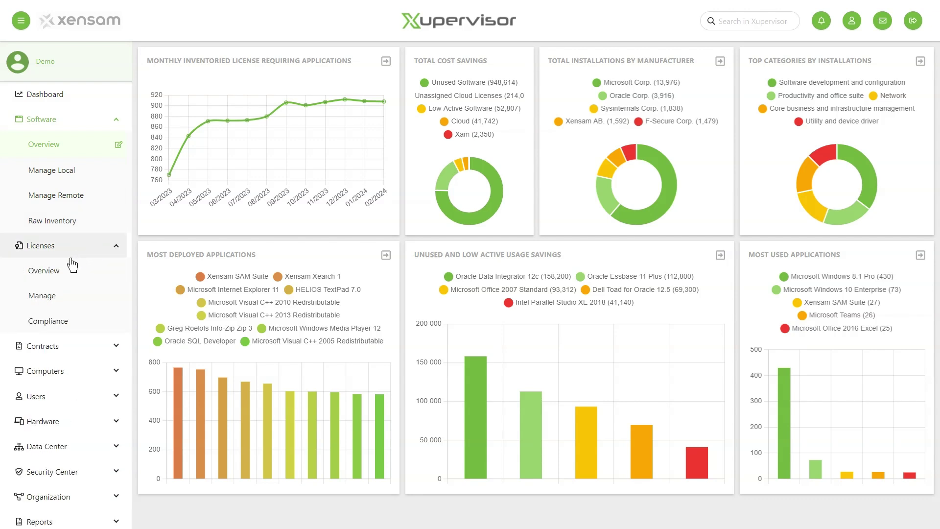
left_click(71, 277)
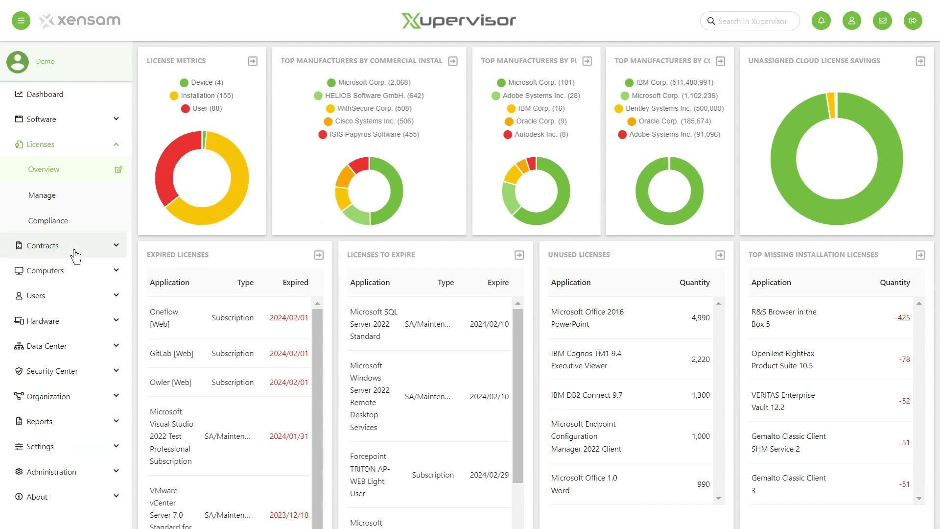
left_click(76, 254)
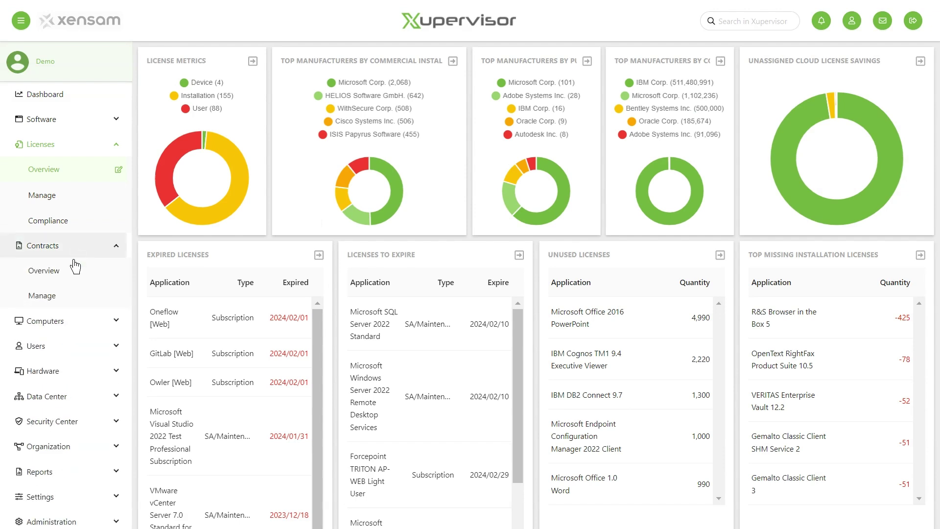
left_click(59, 279)
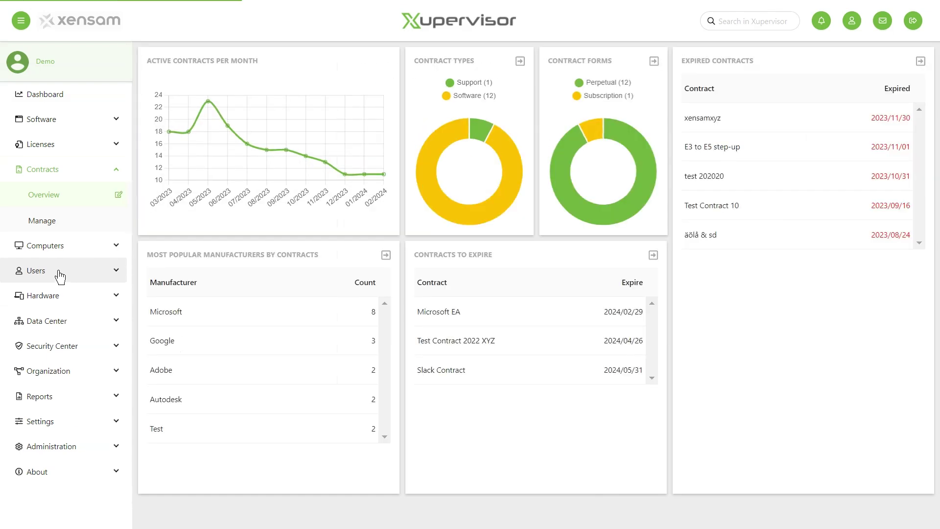
Browse the Computers, Users and Data Center overview pages from the sidebar.
left_click(77, 248)
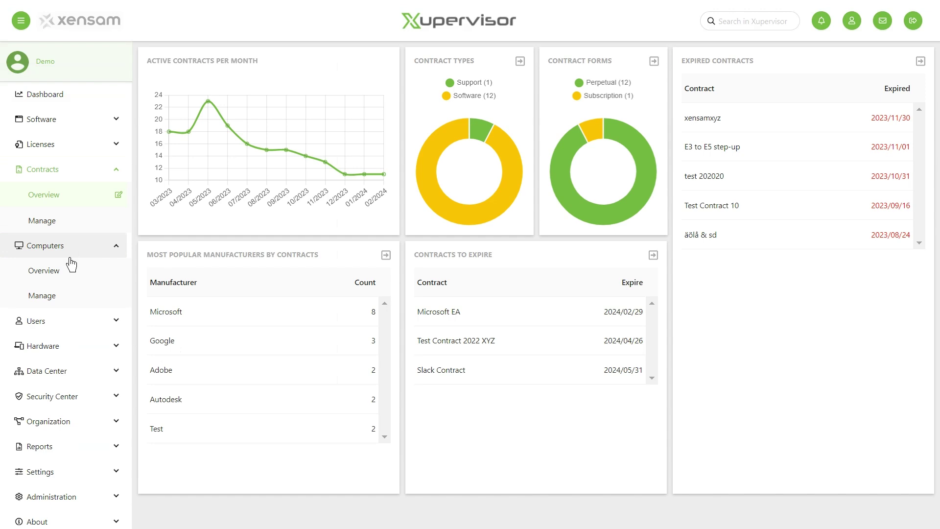
left_click(68, 276)
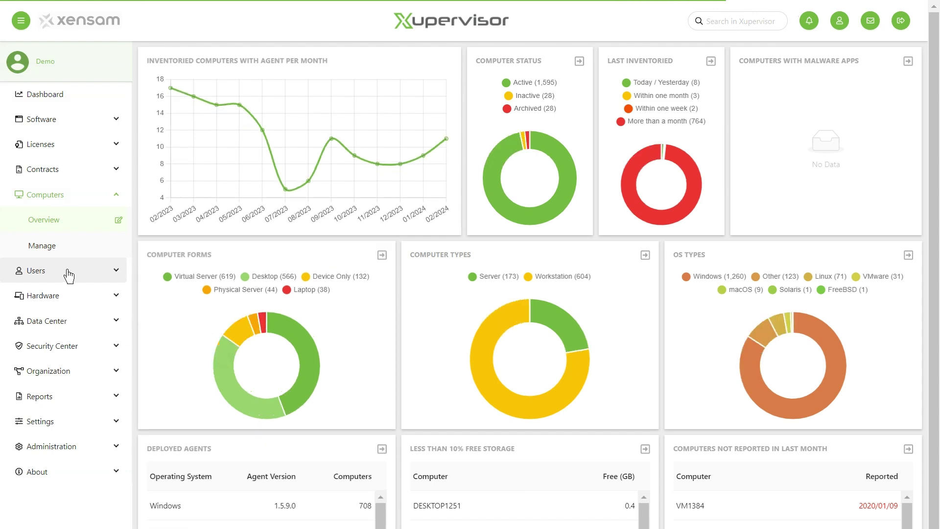
left_click(69, 276)
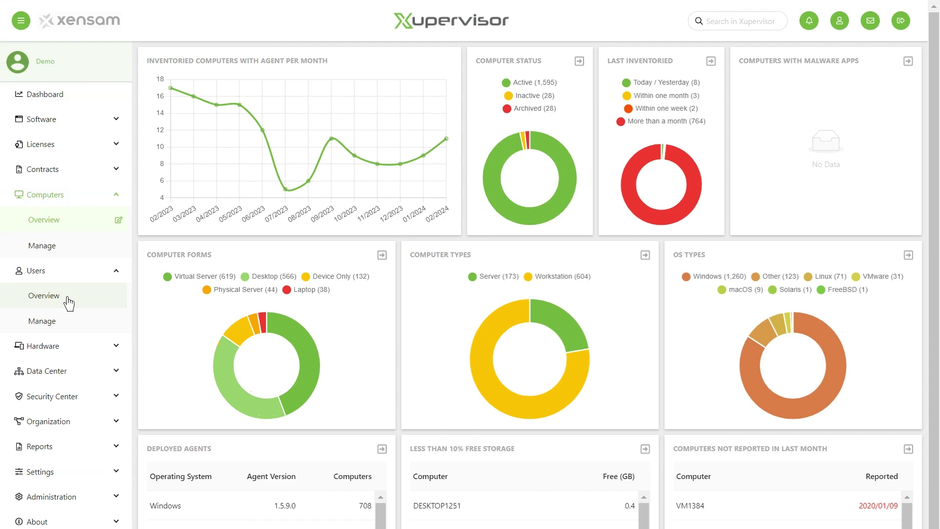
left_click(68, 299)
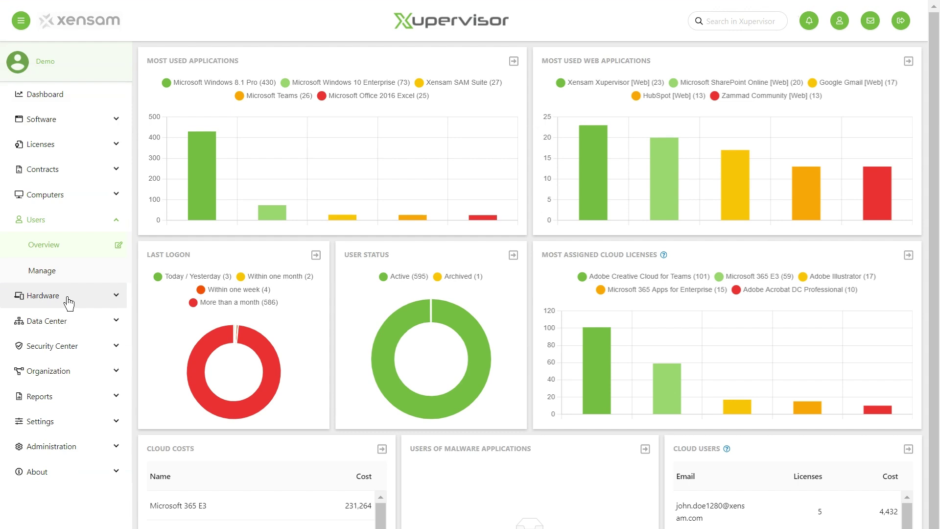
left_click(67, 322)
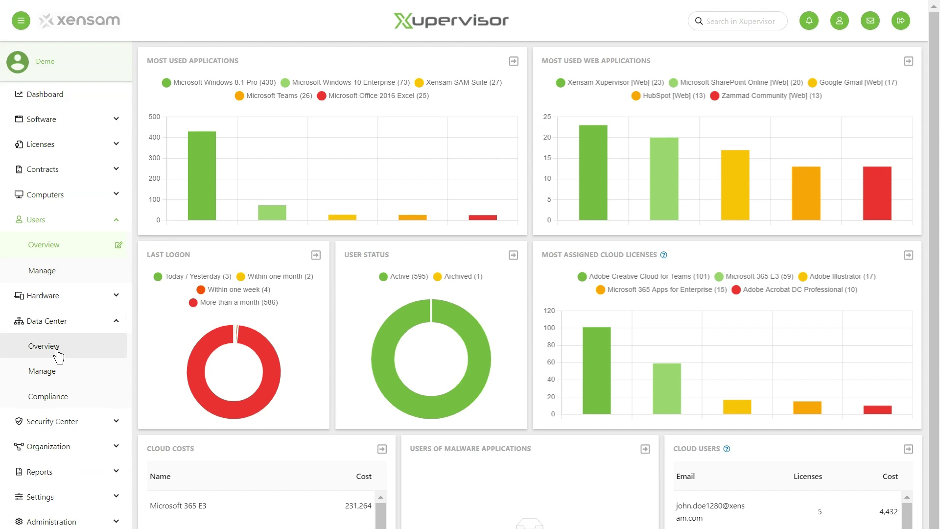
left_click(59, 354)
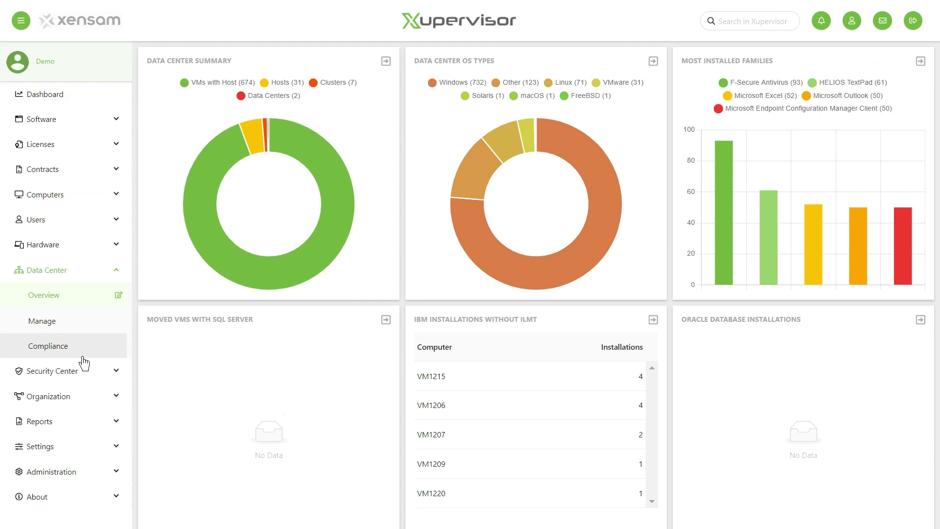
Go to the Security Center Overview page from the sidebar.
left_click(89, 375)
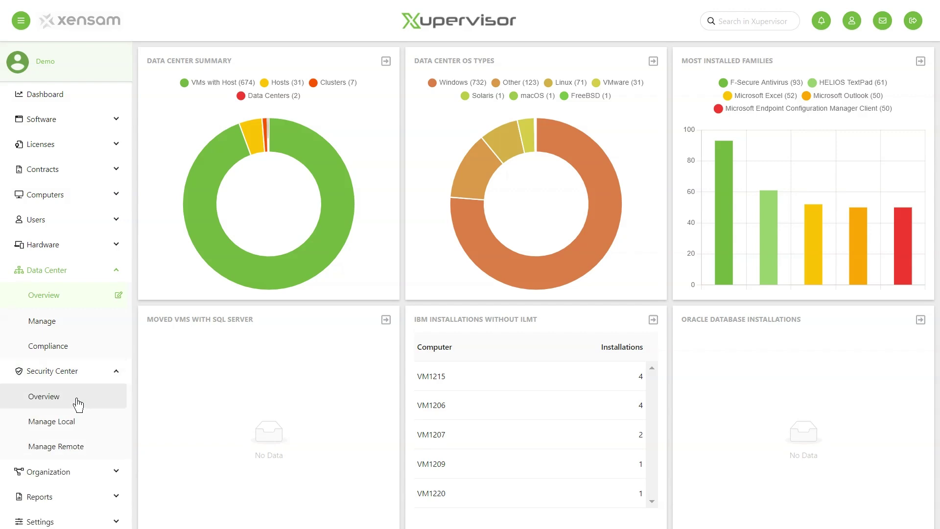
left_click(78, 401)
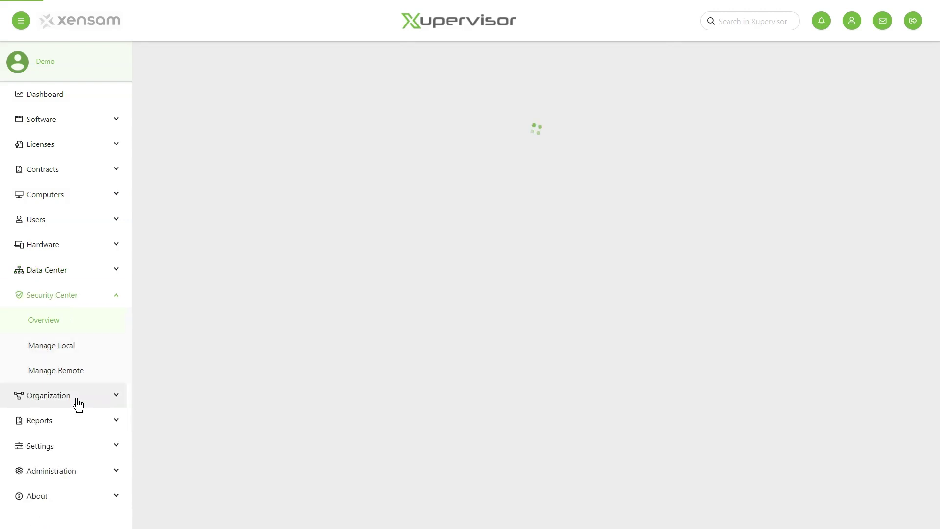